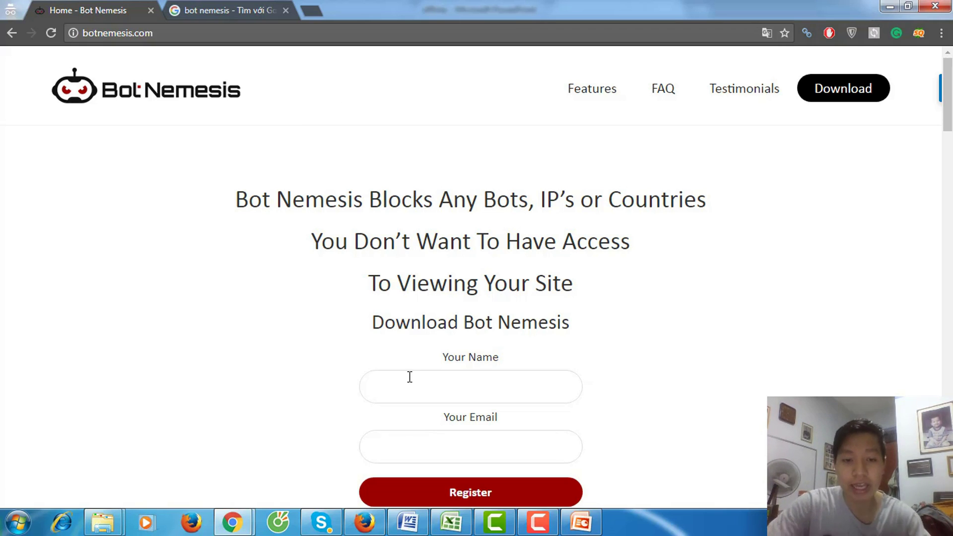
text(ljhdjkshg)
key(Tab)
text(lkdfjgksdh)
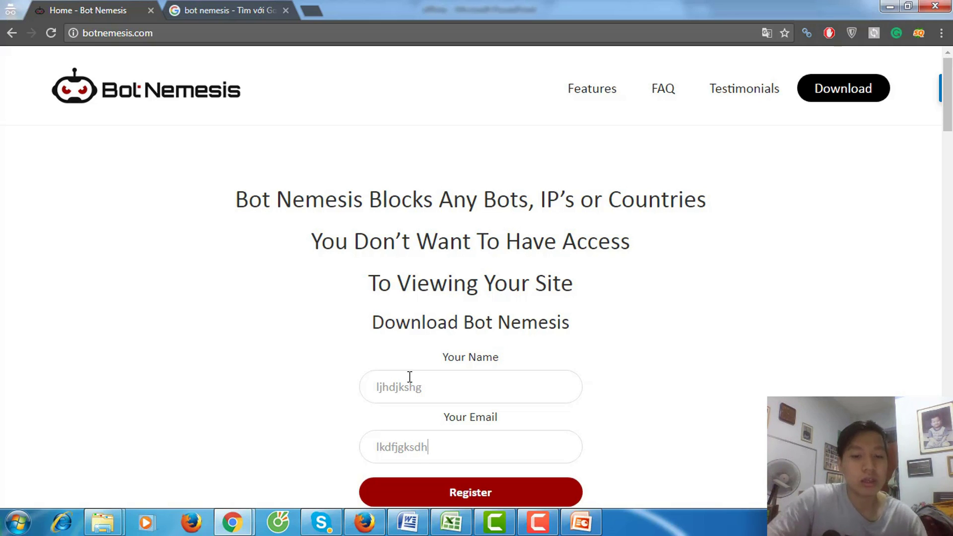
key(ctrl+a)
key(BackSpace)
key(shift+Tab)
key(BackSpace)
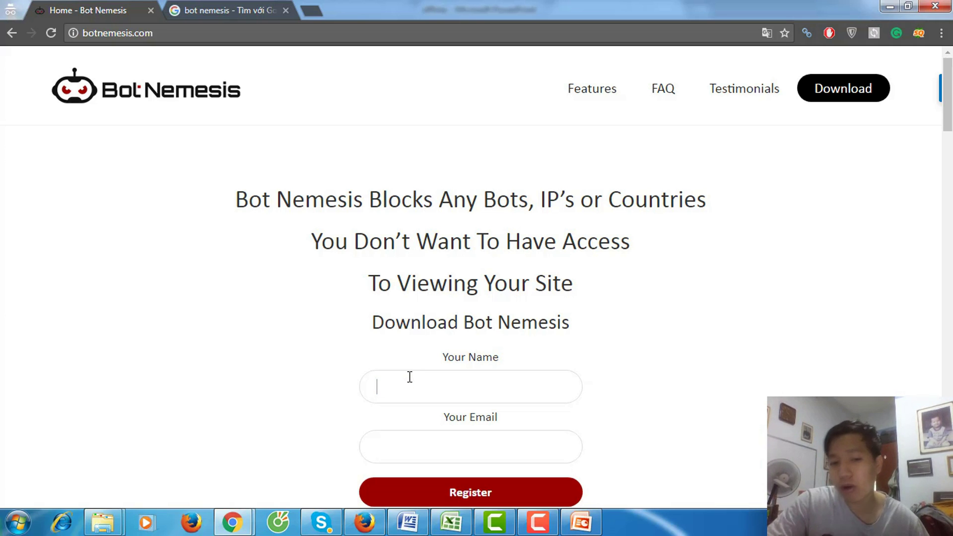
- Look over the feature descriptions and testimonials on the Bot Nemesis home page, then return to its registration form
scroll(823, 237, down, 15)
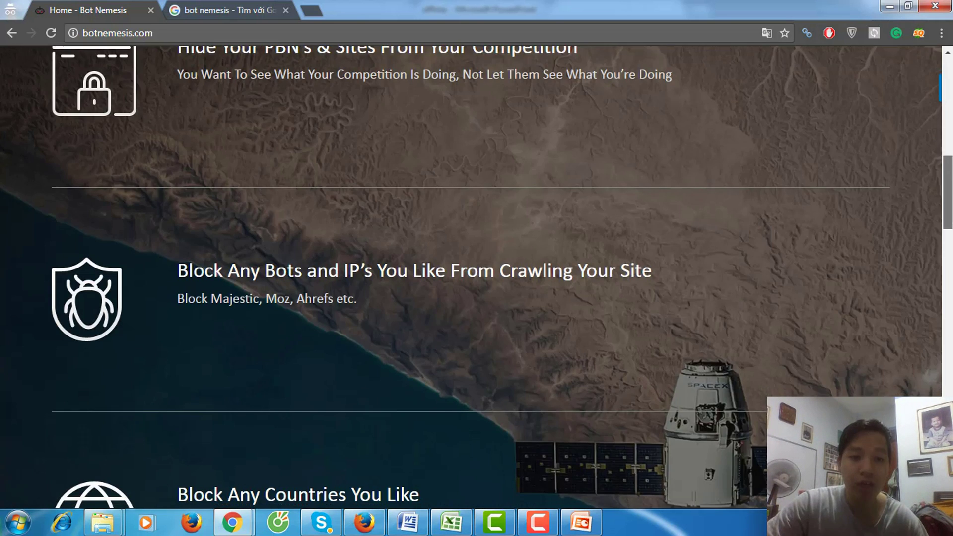
scroll(478, 359, down, 10)
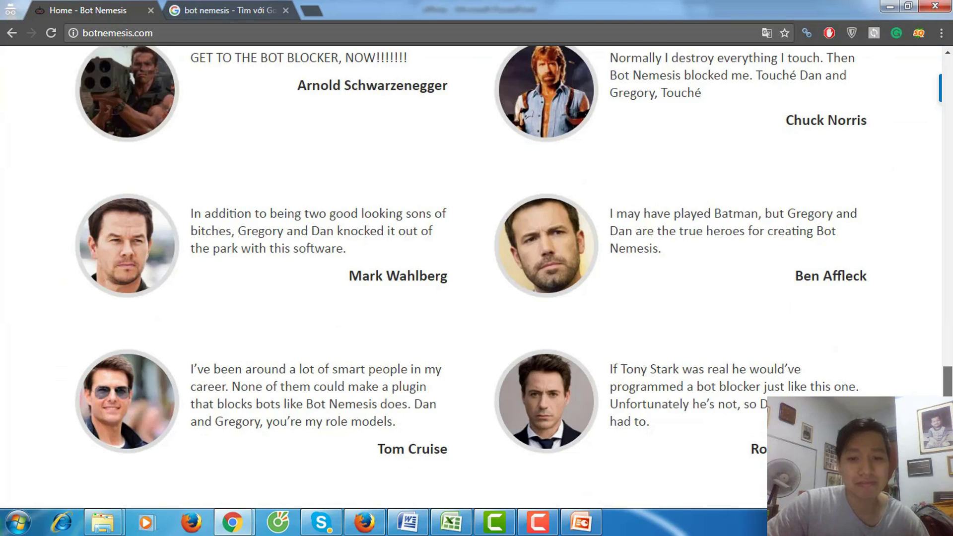
drag(169, 227, 666, 441)
click(691, 449)
drag(947, 368, 920, 110)
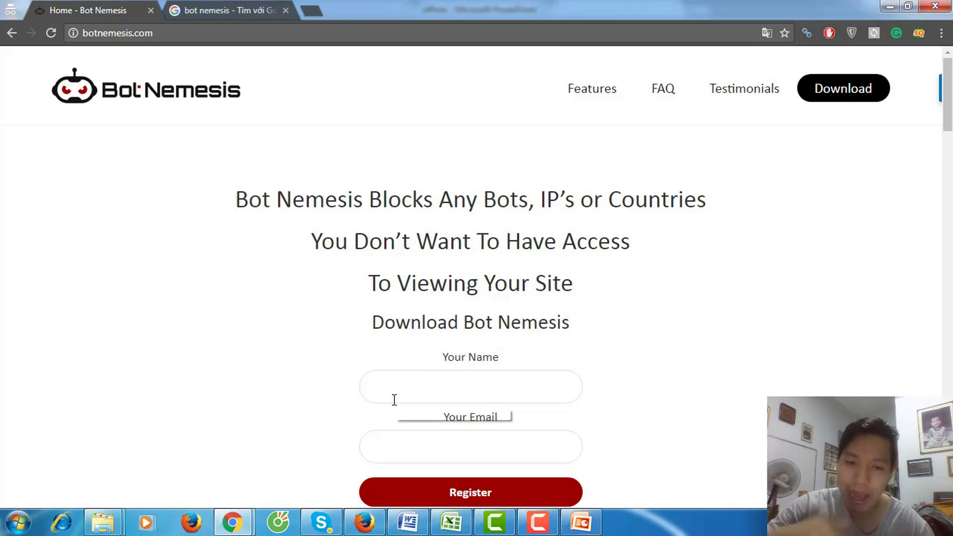
- Switch to the GTV SEO WordPress admin window and open the page for adding new plugins
mouse_move(232, 532)
click(219, 432)
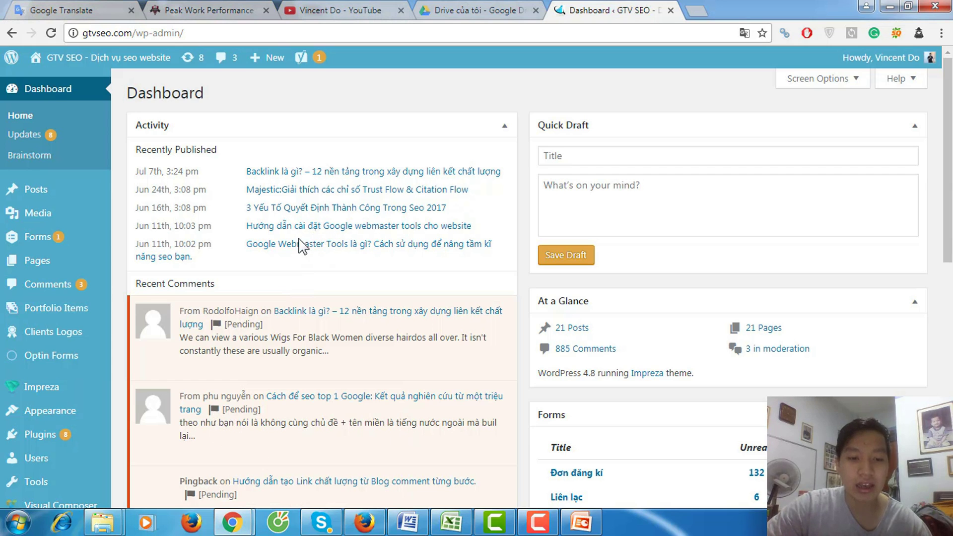
click(196, 449)
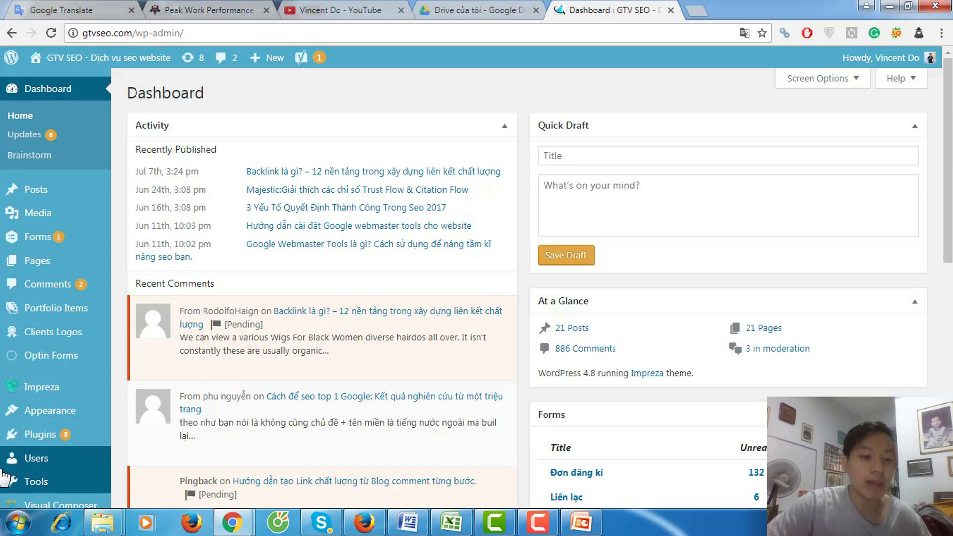
mouse_move(60, 434)
click(128, 440)
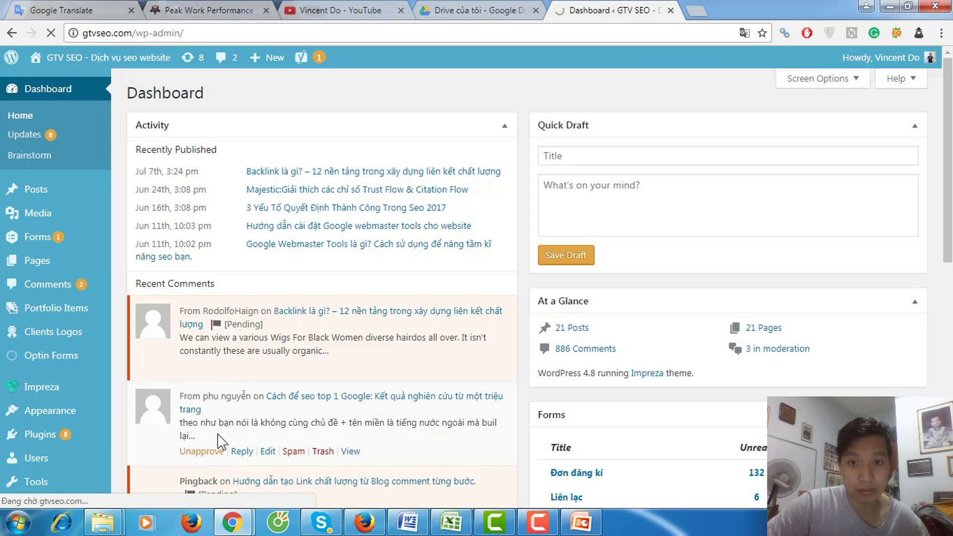
mouse_move(232, 522)
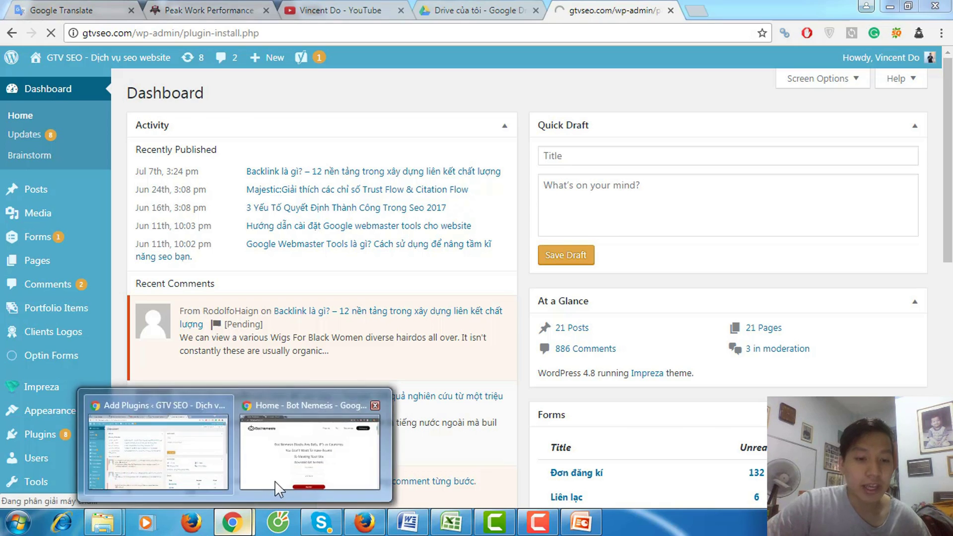
click(275, 488)
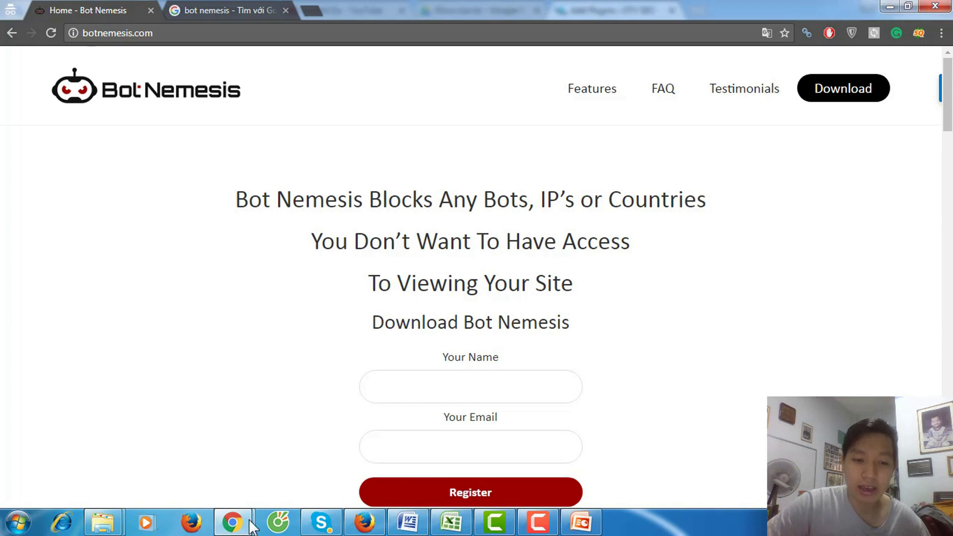
click(183, 392)
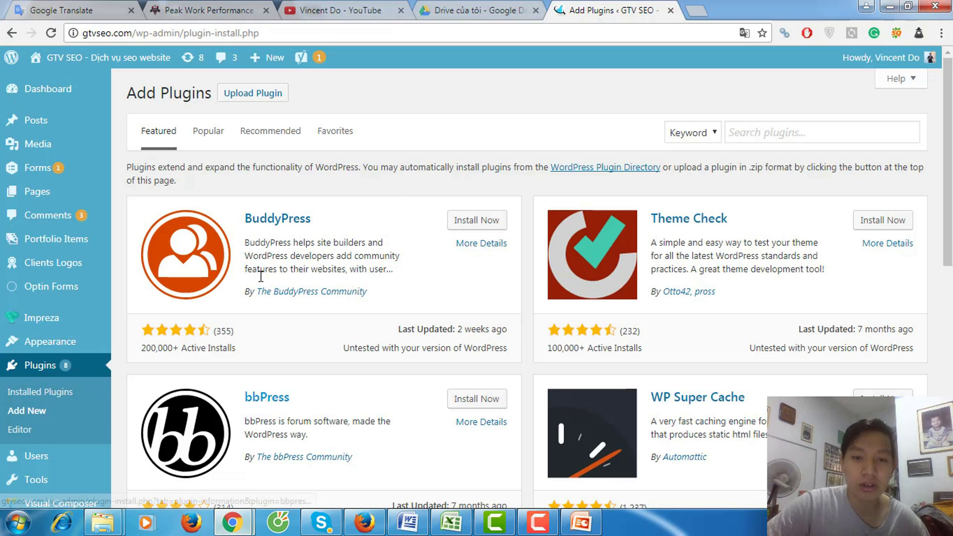
- Upload the bot-nemesis zip archive from New Volume (D:) as a plugin and install it
click(272, 95)
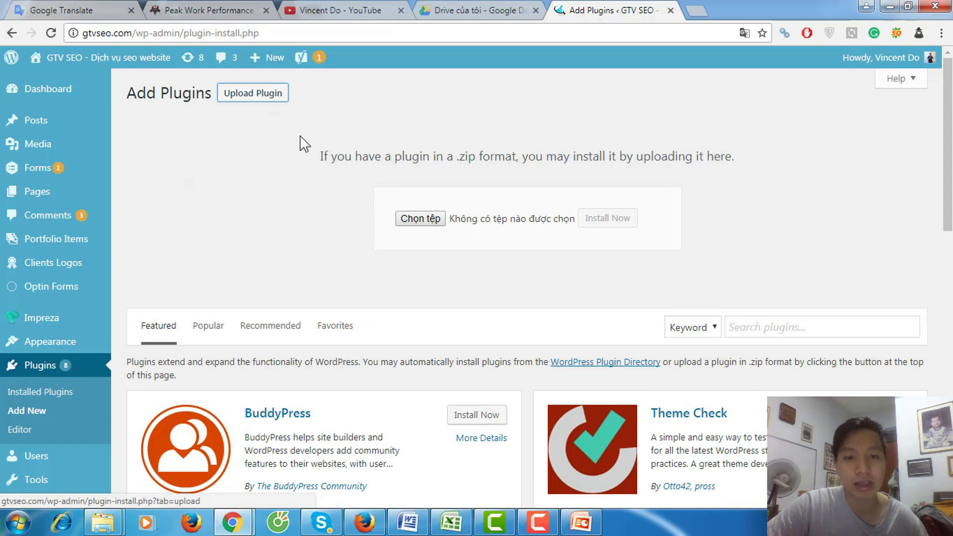
click(421, 219)
click(98, 292)
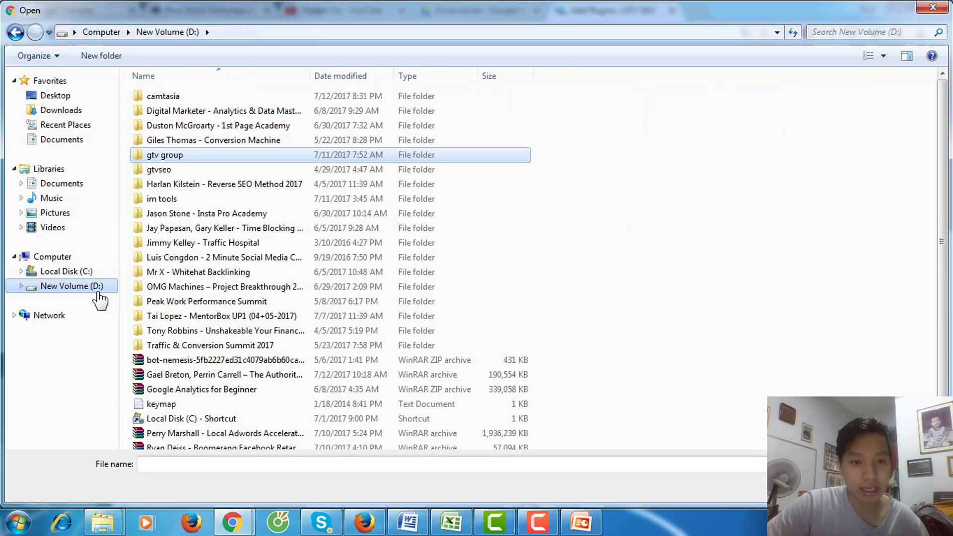
click(277, 318)
key(Down)
key(Down)
key(Down)
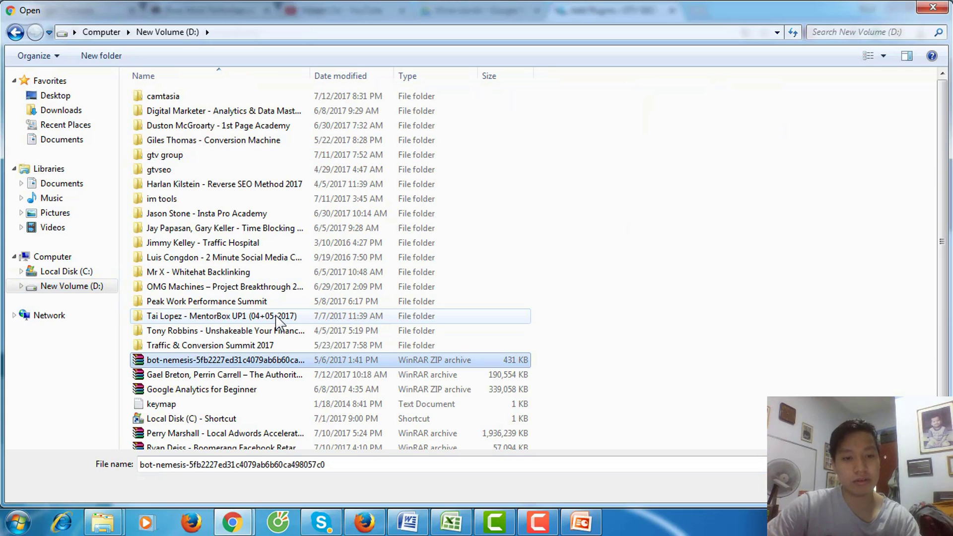
double_click(268, 361)
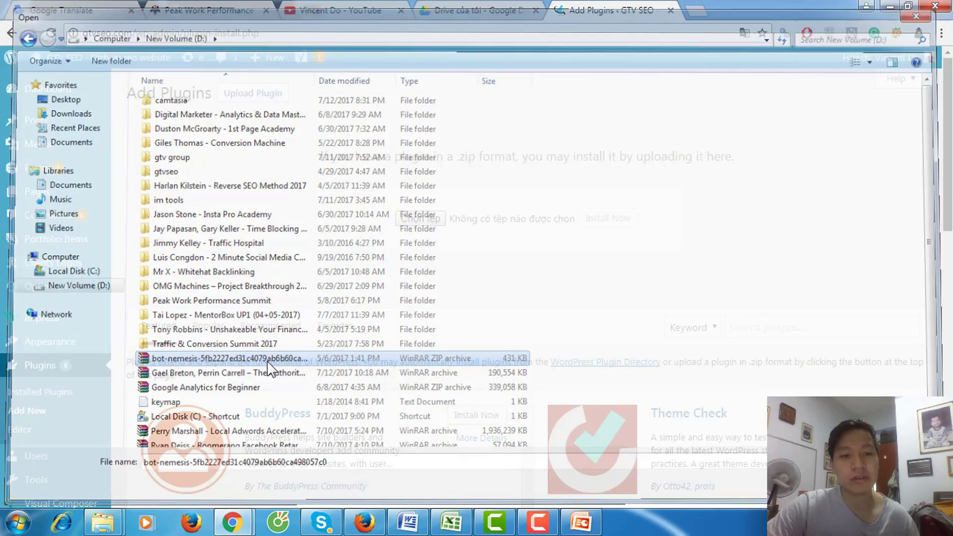
click(597, 229)
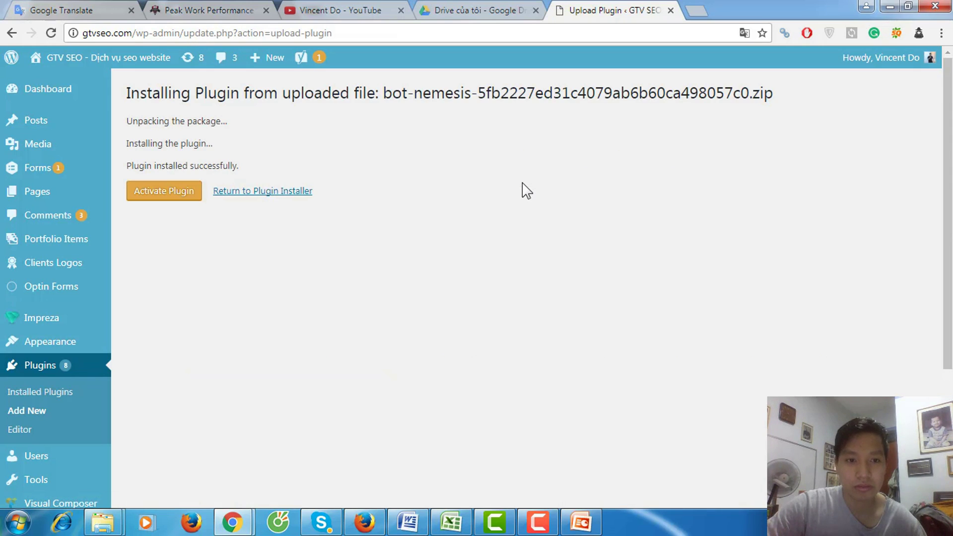
- Activate the newly installed Bot Nemesis plugin and open its registration page at the License Key field
click(156, 197)
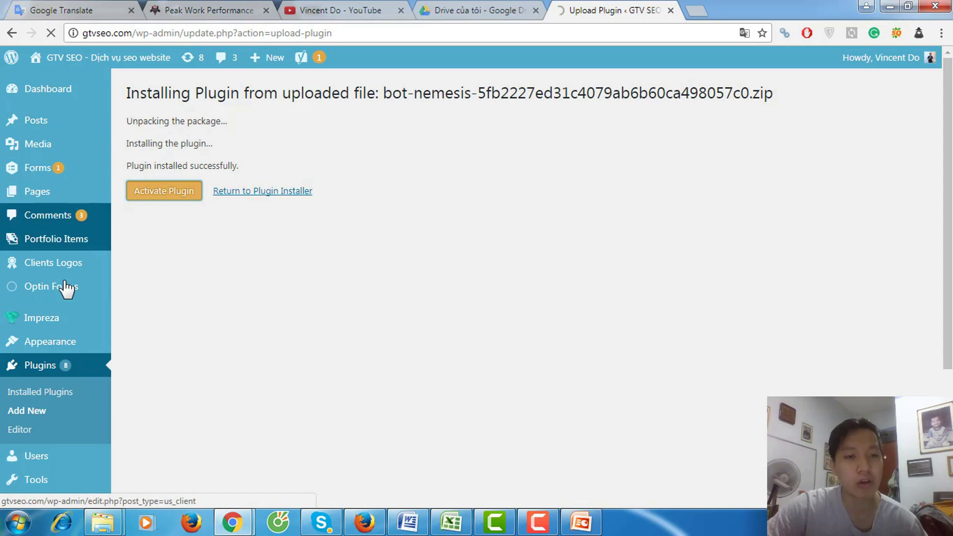
mouse_move(80, 319)
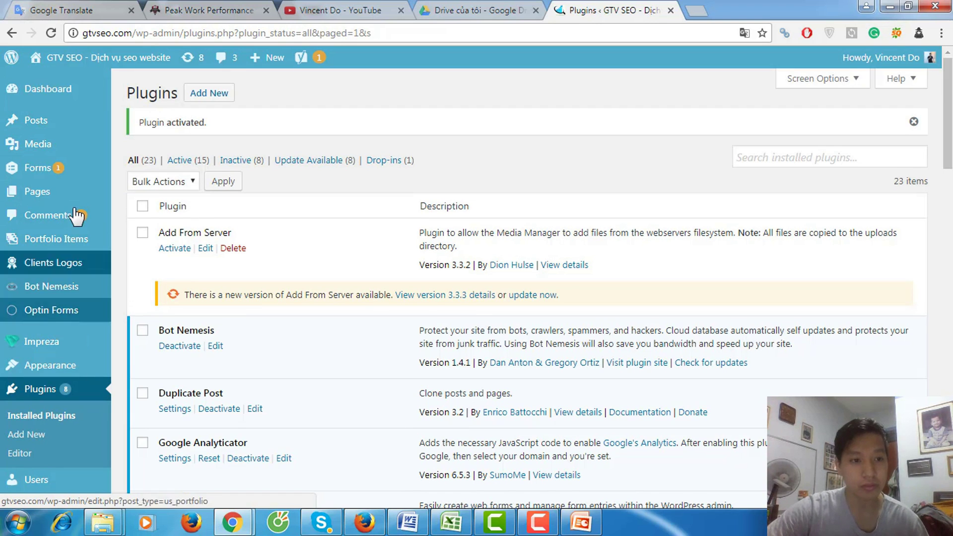
click(44, 294)
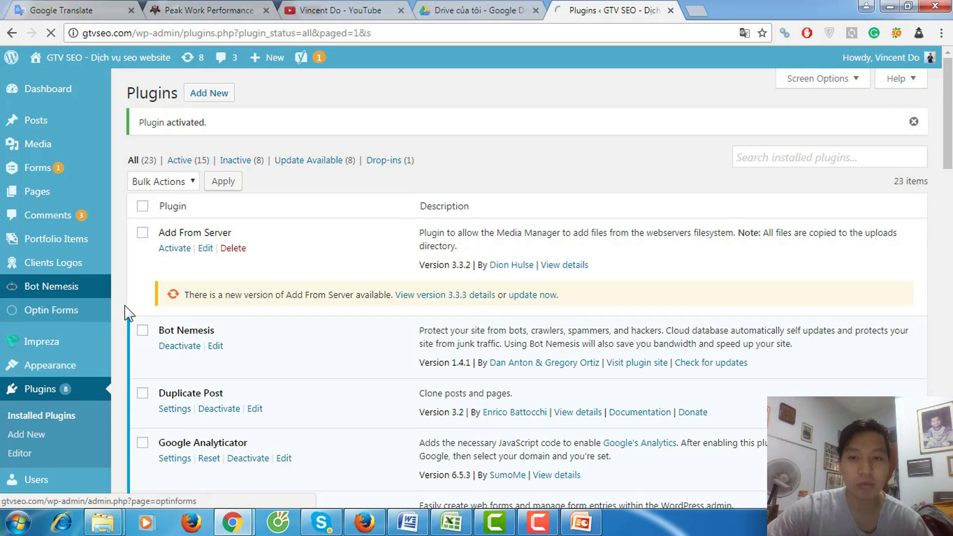
click(233, 238)
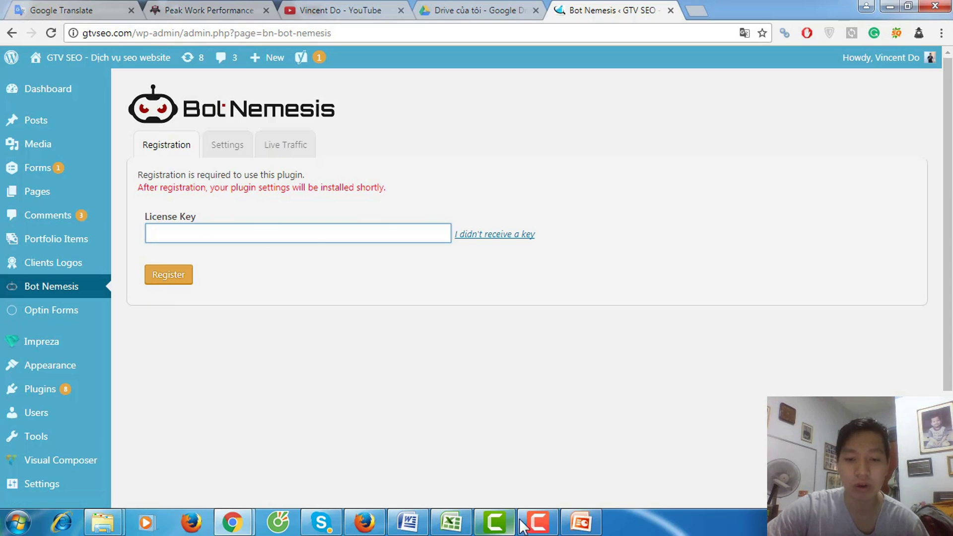
click(496, 522)
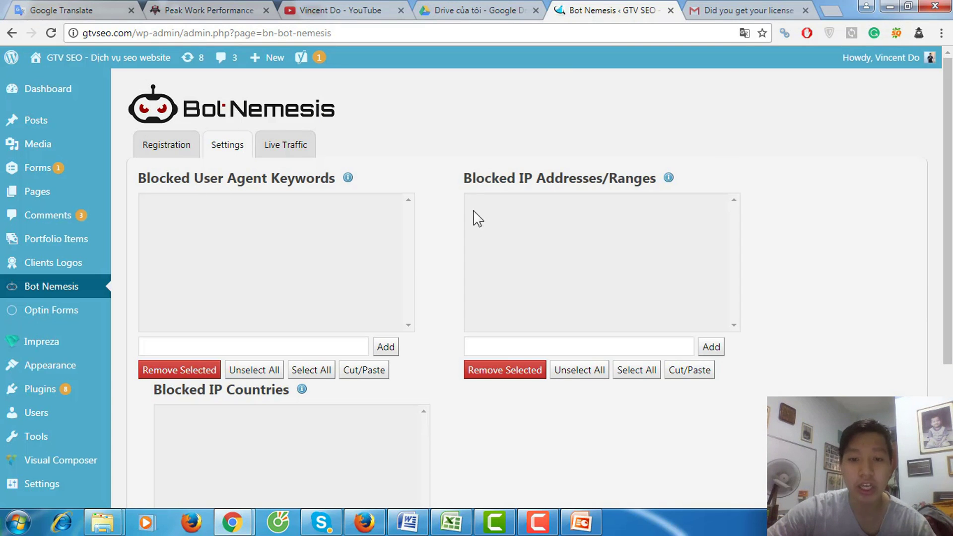
- Look through the Registration, Settings and Live Traffic sections of Bot Nemesis, then reload the plugin page
drag(172, 166, 191, 161)
click(191, 160)
click(223, 147)
click(281, 146)
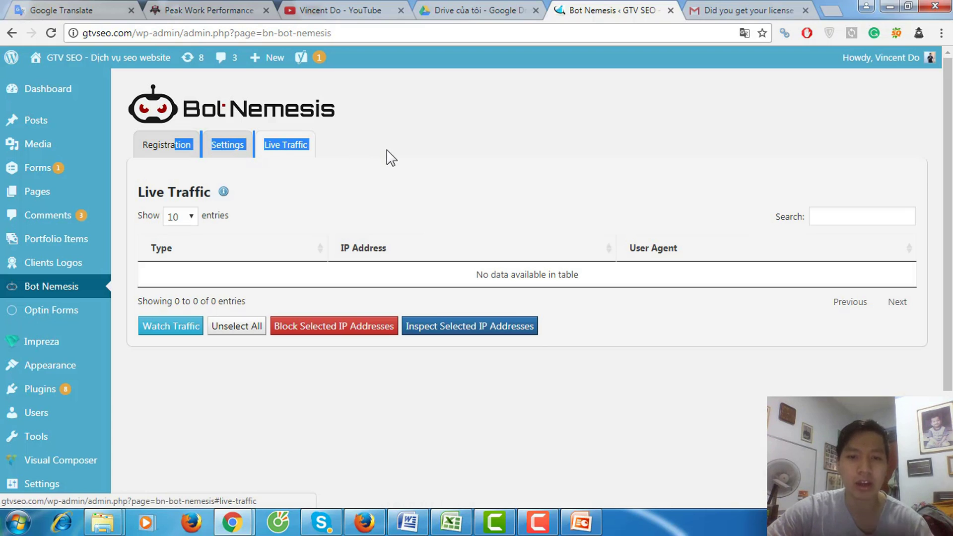
key(F5)
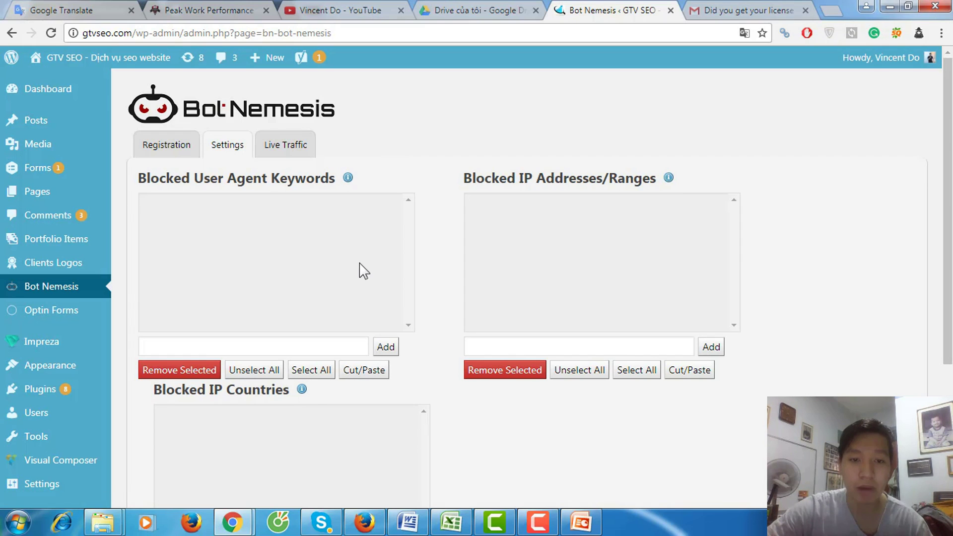
- Reset all Bot Nemesis settings and confirm the reset
click(389, 277)
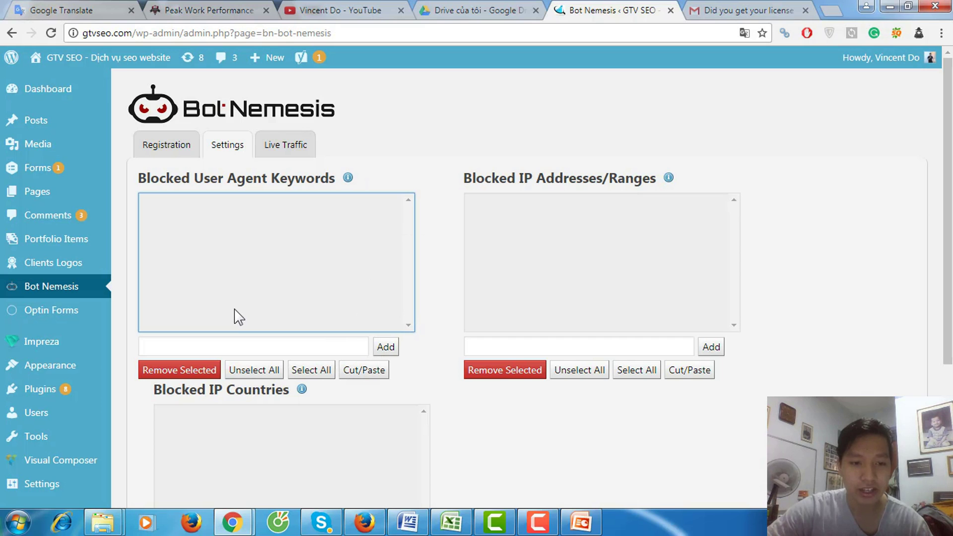
scroll(919, 149, down, 4)
mouse_move(950, 283)
mouse_down()
mouse_move(949, 269)
mouse_move(950, 281)
mouse_up()
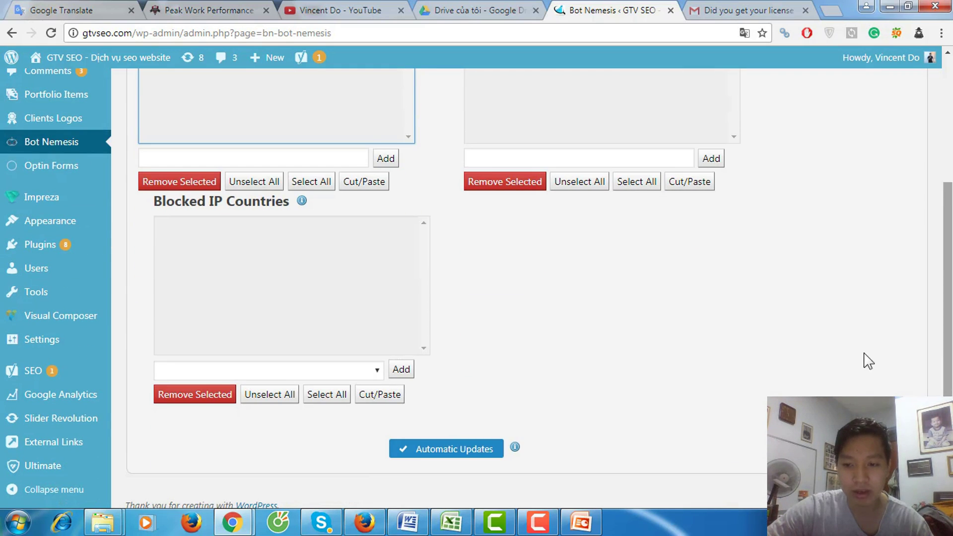
click(795, 449)
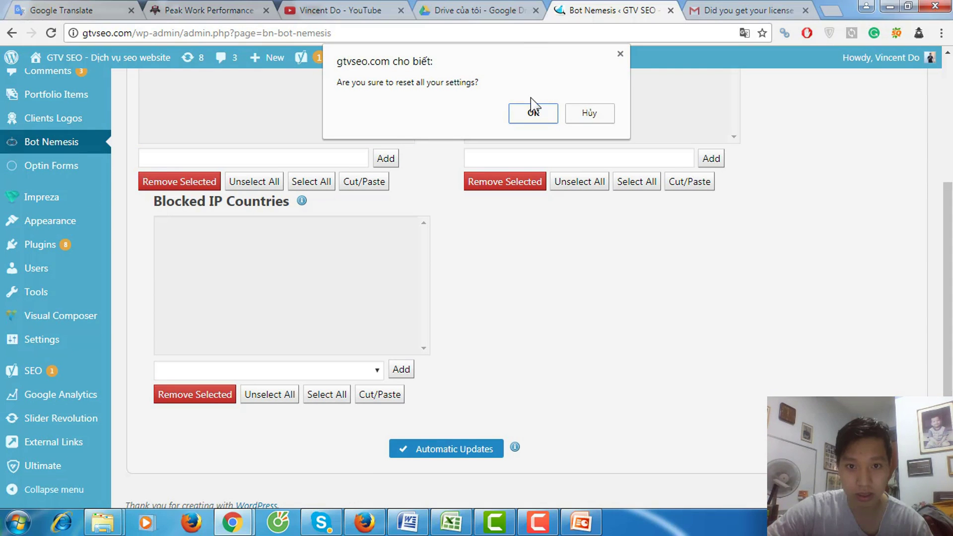
click(537, 114)
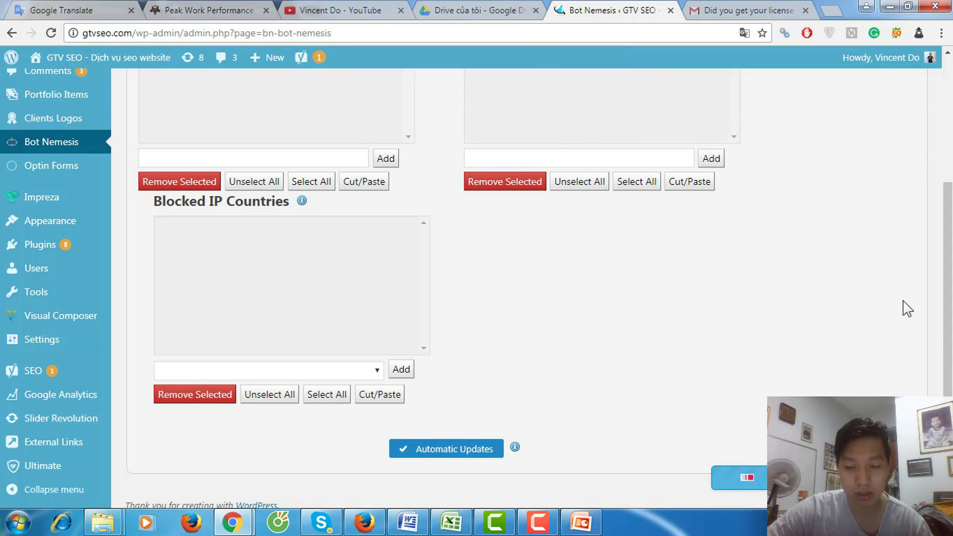
scroll(924, 237, up, 3)
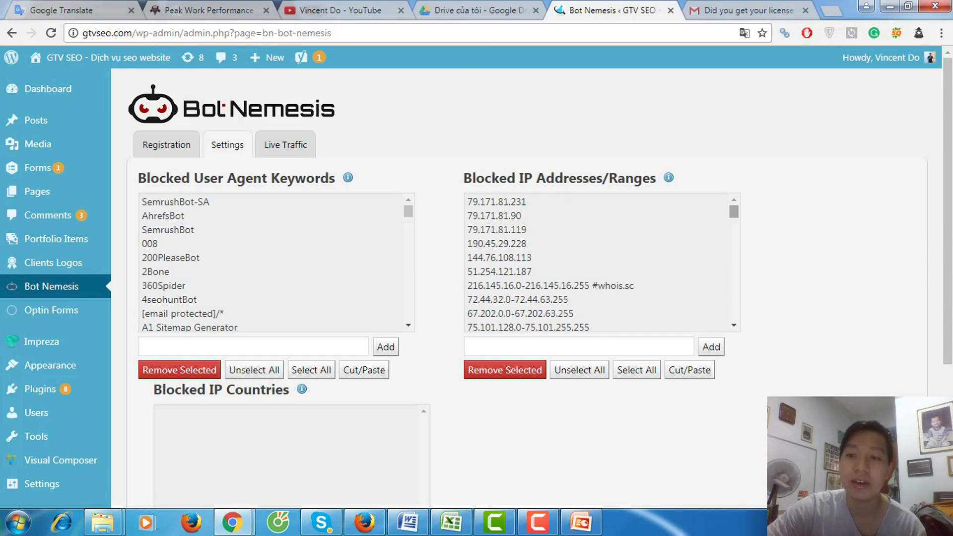
- Examine the Blocked User Agent Keywords list from its first entries to its end, including SemrushBot-SA, AhrefsBot and SemrushBot
scroll(447, 224, down, 4)
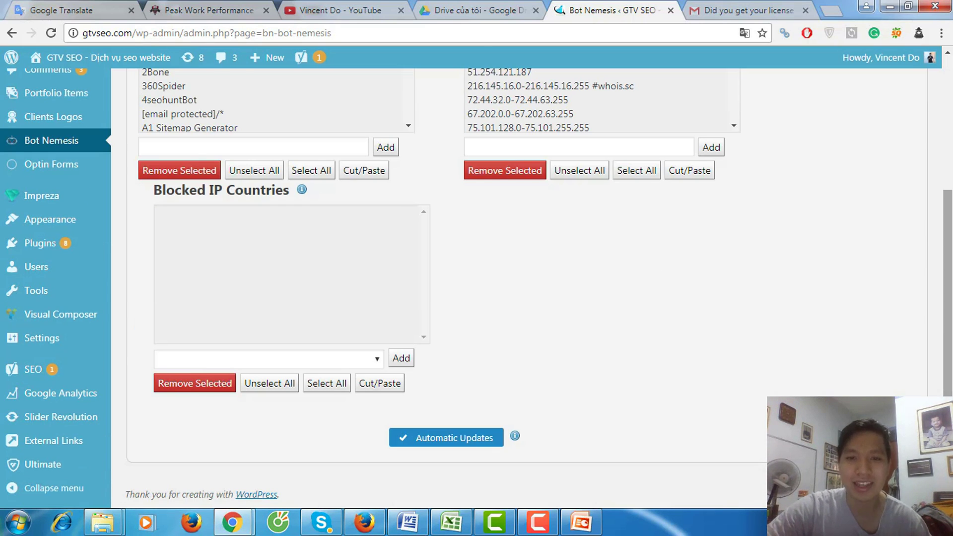
scroll(396, 151, up, 3)
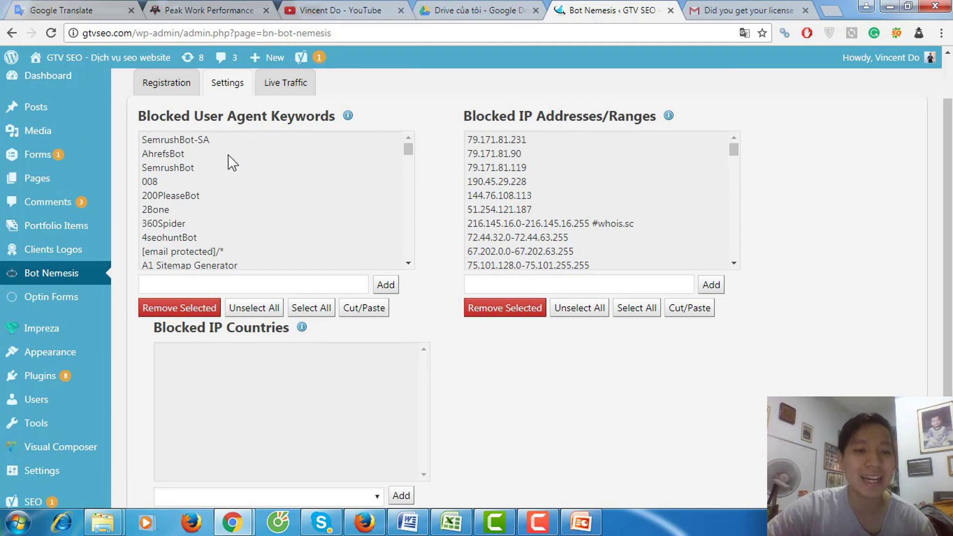
click(188, 142)
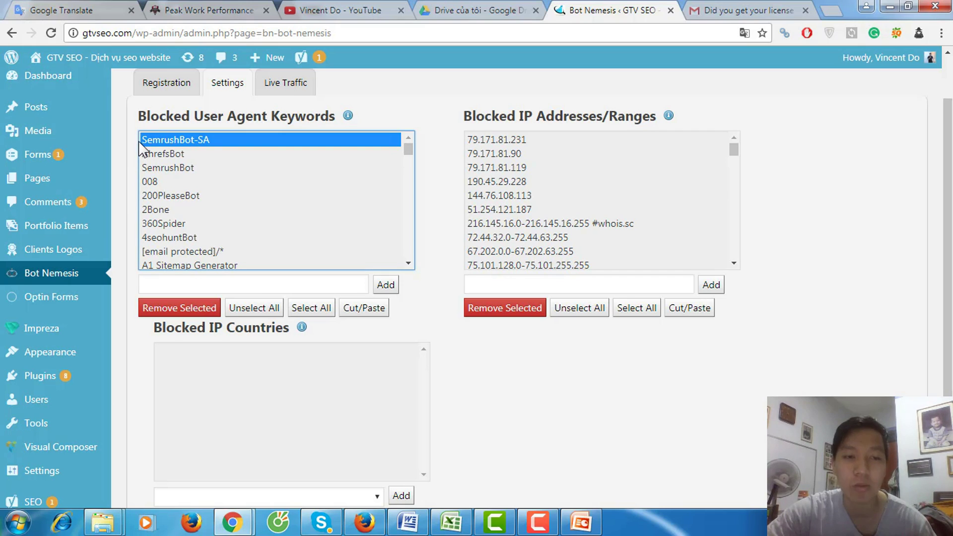
click(193, 155)
click(196, 169)
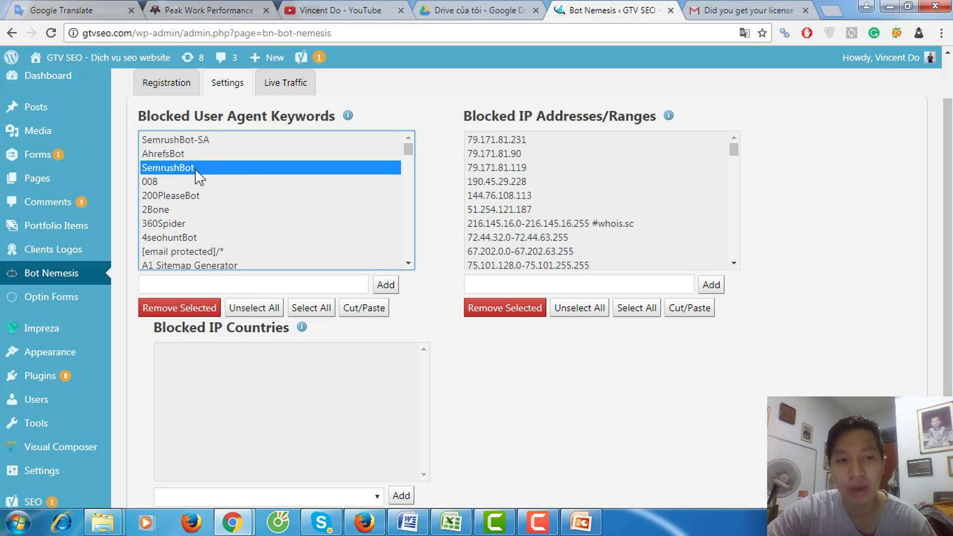
click(197, 196)
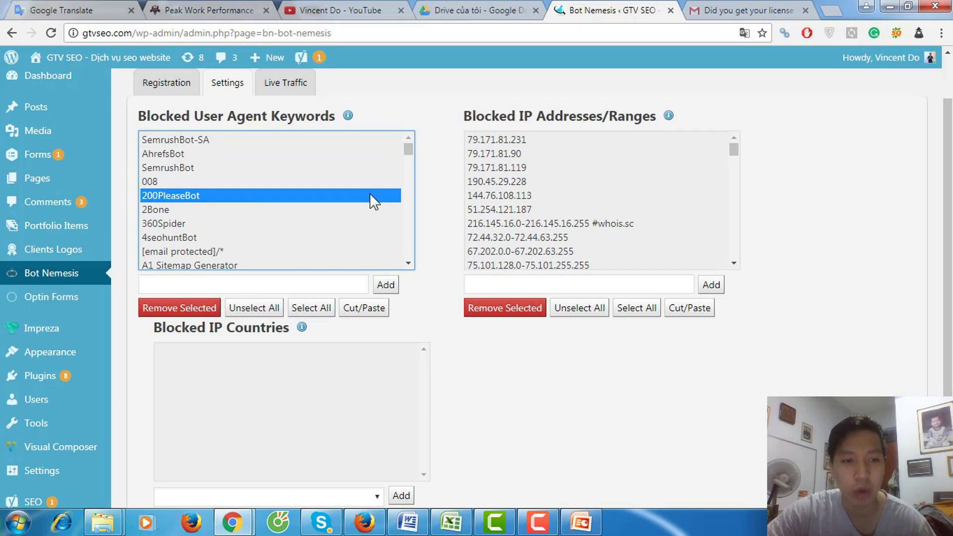
drag(406, 171, 452, 268)
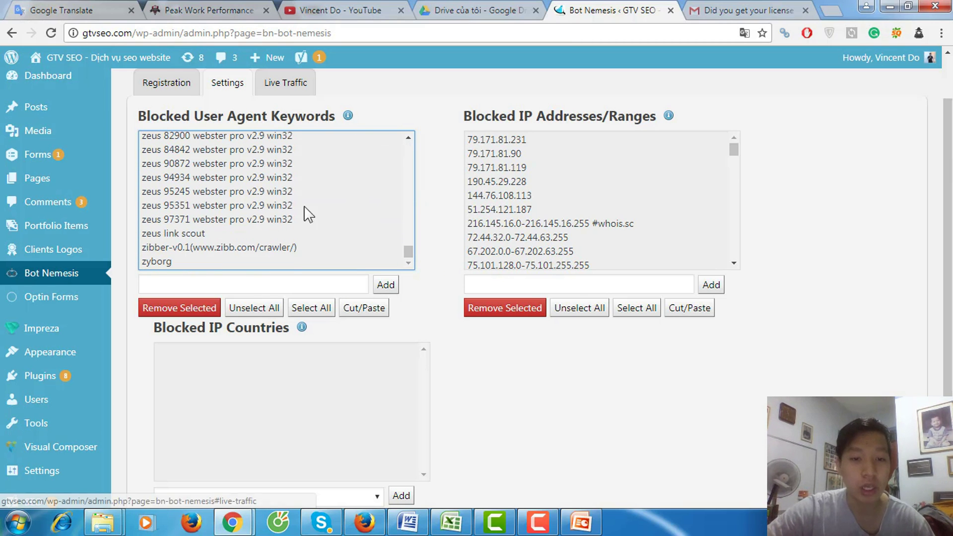
drag(408, 254, 409, 149)
click(190, 156)
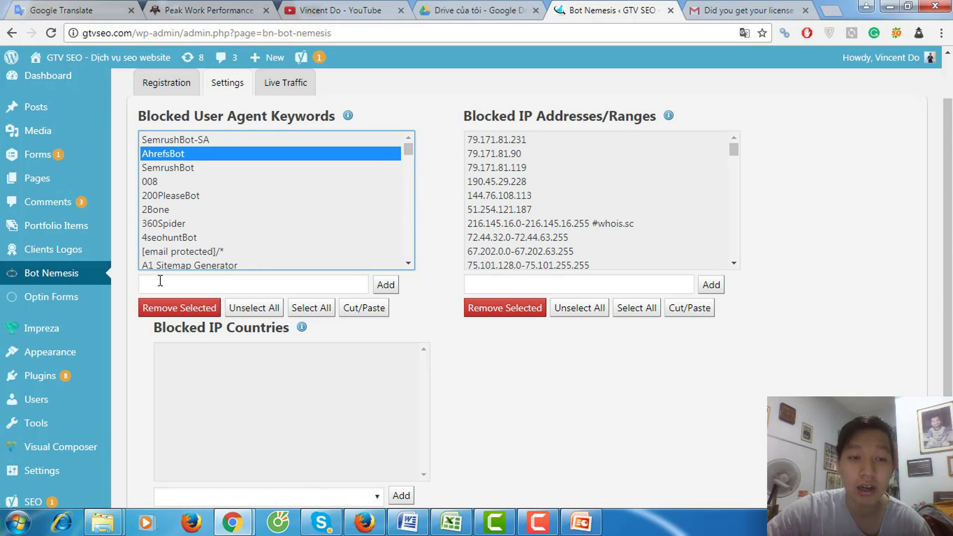
- Remove AhrefsBot and ABACHOBot from the Blocked User Agent Keywords list
click(179, 306)
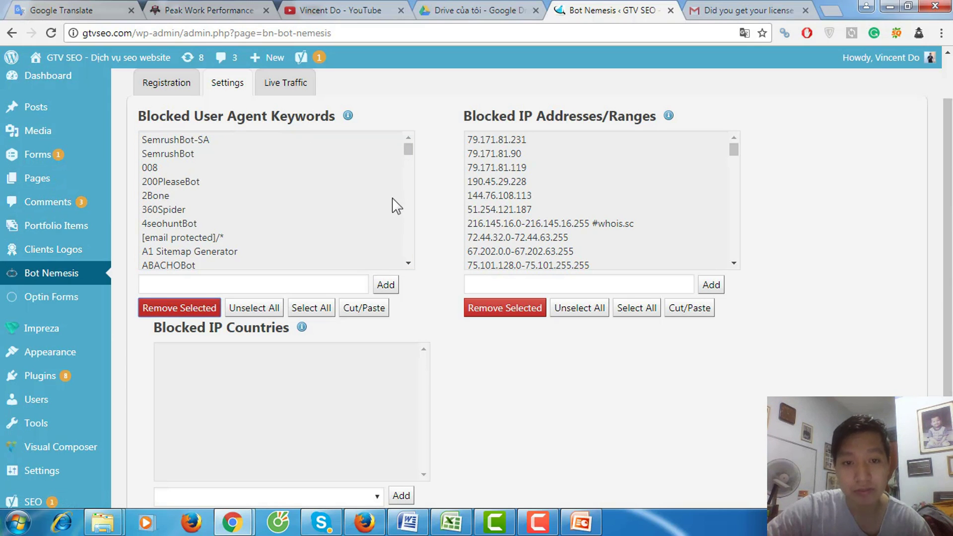
click(214, 267)
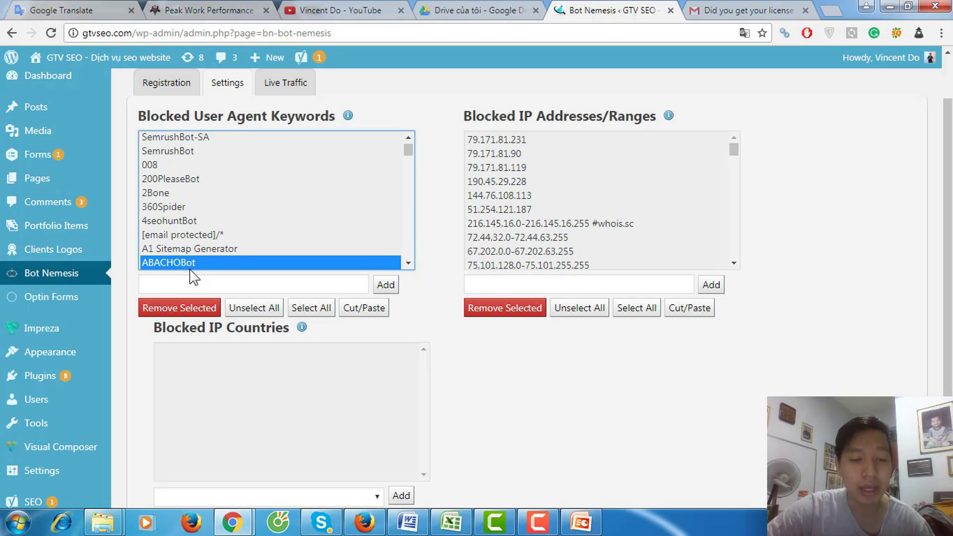
click(179, 309)
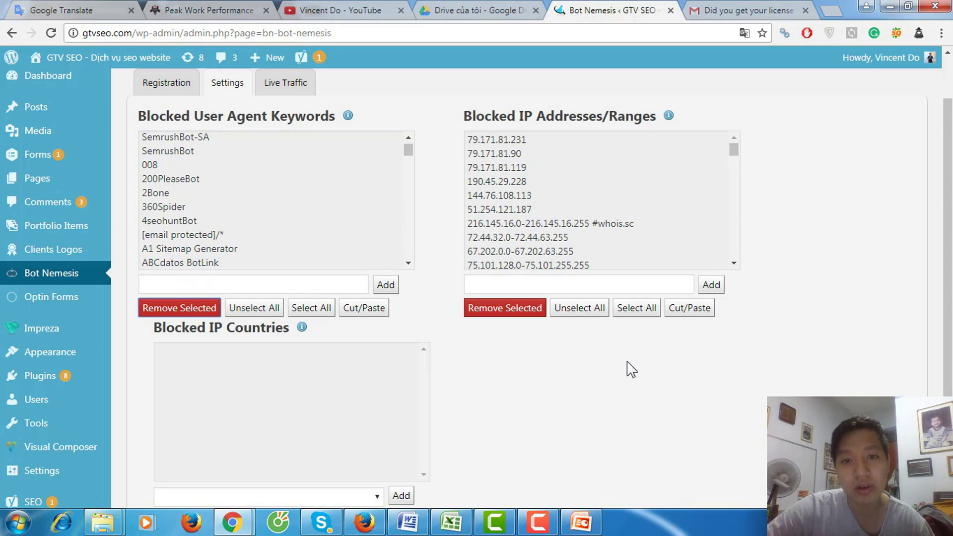
- Examine the end of the Blocked IP Addresses/Ranges list, the Live Traffic table and the entries of the Blocked User Agent Keywords list
drag(734, 151, 750, 278)
click(297, 94)
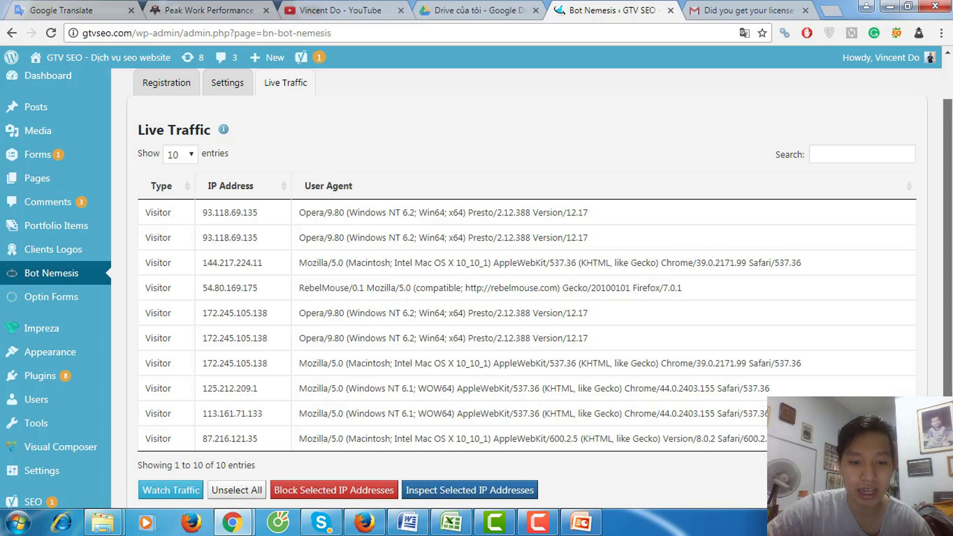
scroll(626, 300, down, 1)
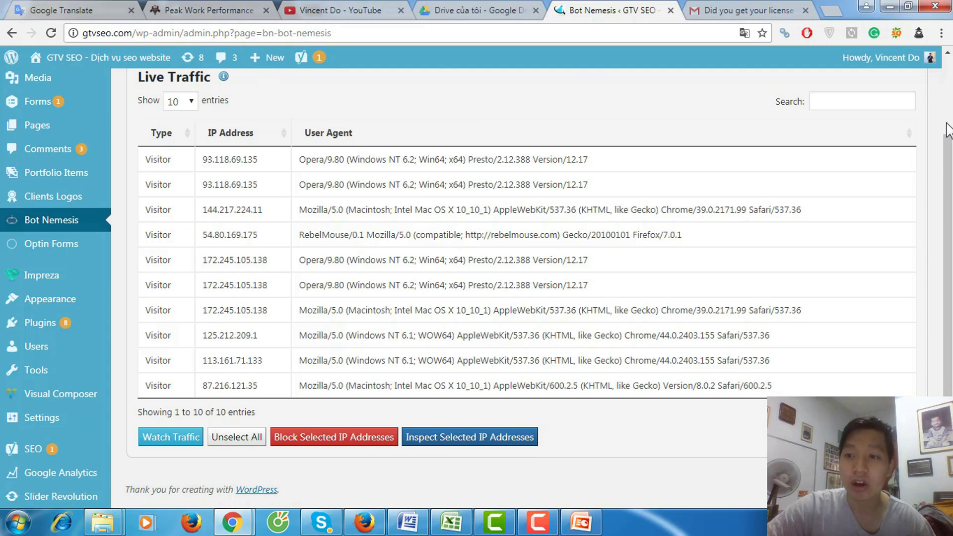
scroll(949, 127, up, 3)
click(241, 149)
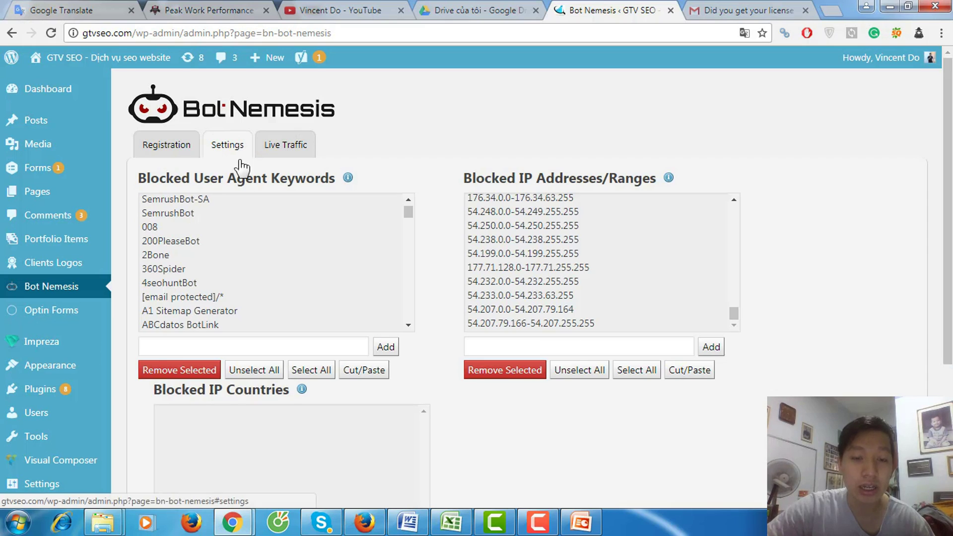
drag(412, 218, 411, 195)
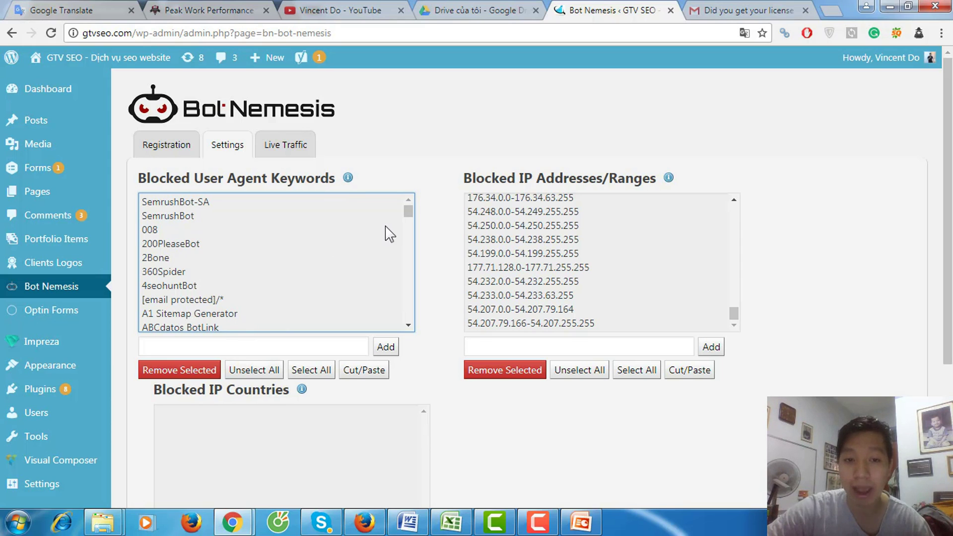
drag(404, 217, 403, 238)
click(160, 305)
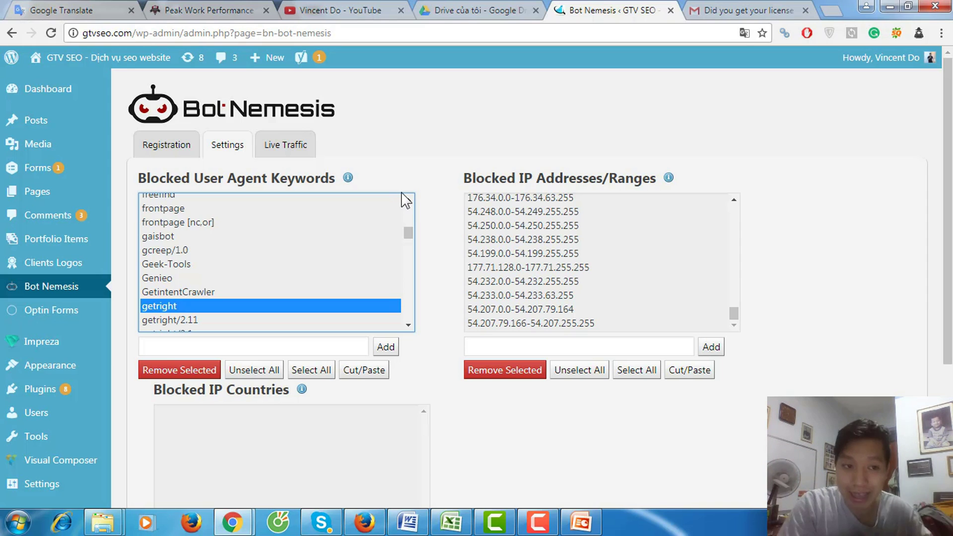
- Leave the Bot Nemesis settings without saving and open the list of installed plugins
mouse_move(3, 346)
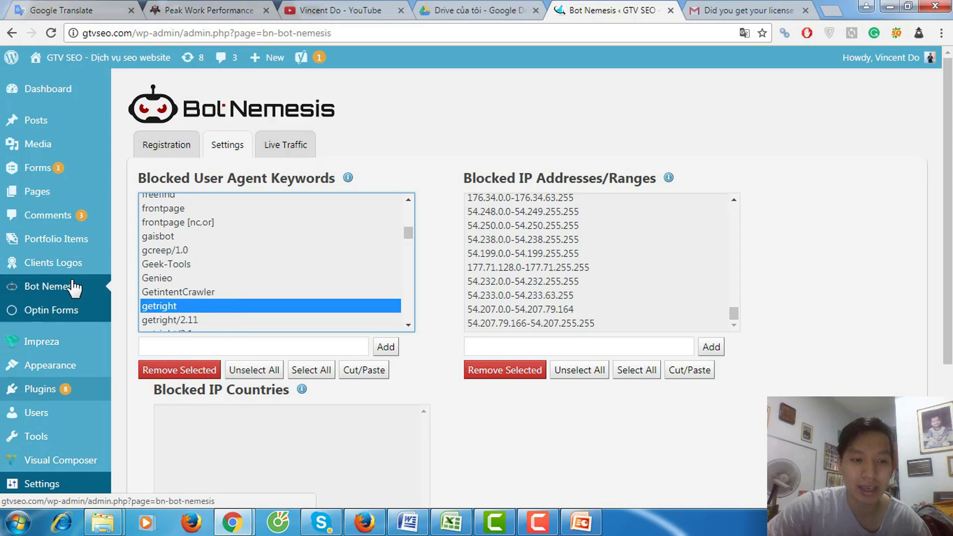
click(60, 493)
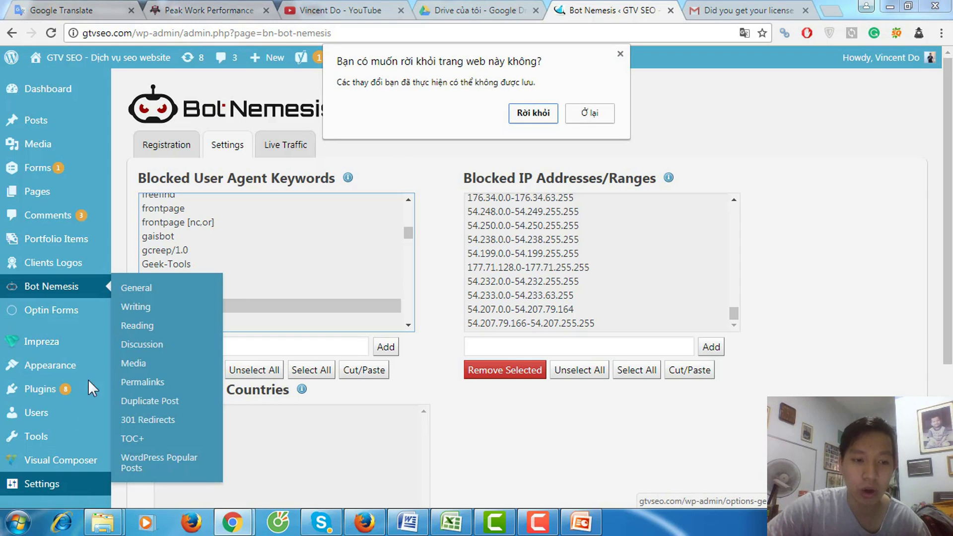
click(586, 115)
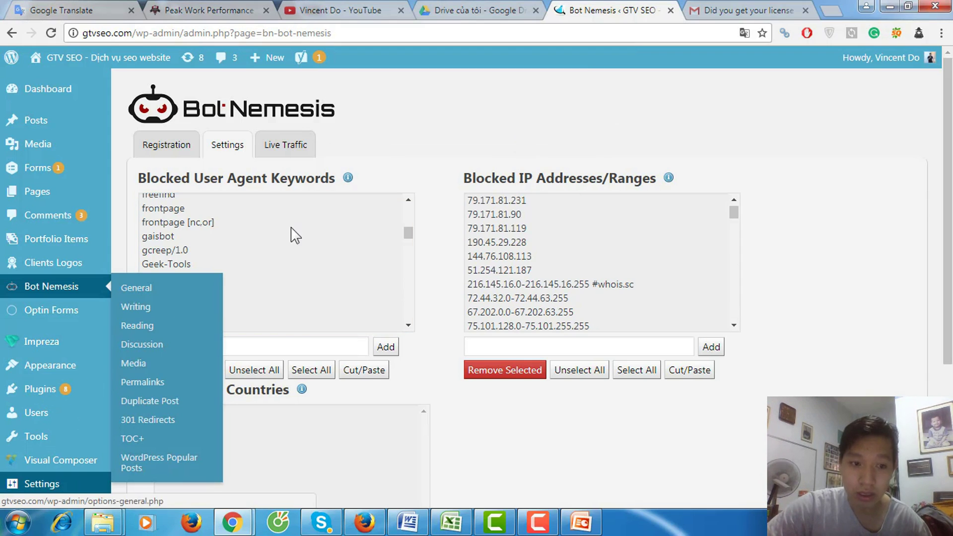
click(41, 390)
click(533, 133)
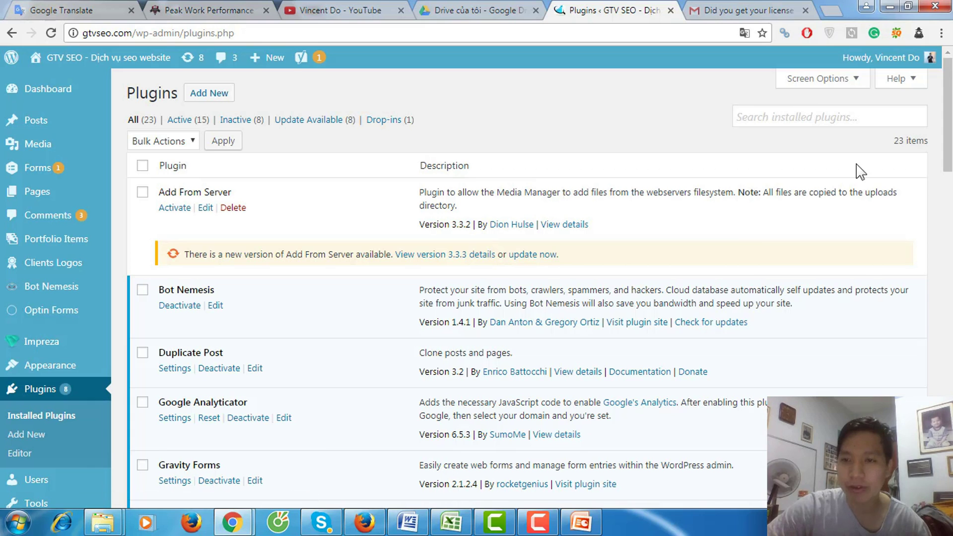
- Deactivate the Bot Nemesis plugin in the list of installed plugins
click(942, 32)
key(Escape)
drag(948, 112, 949, 149)
scroll(224, 168, up, 1)
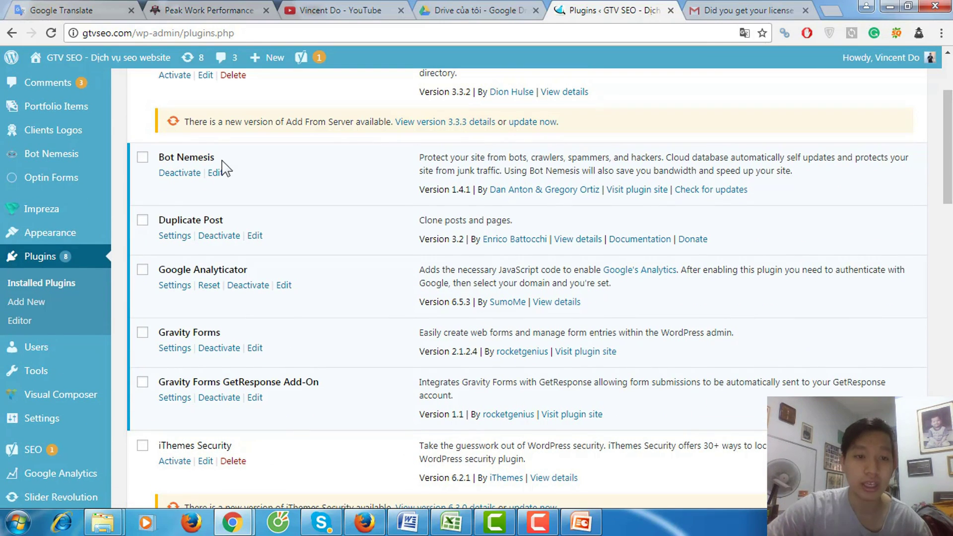
click(177, 173)
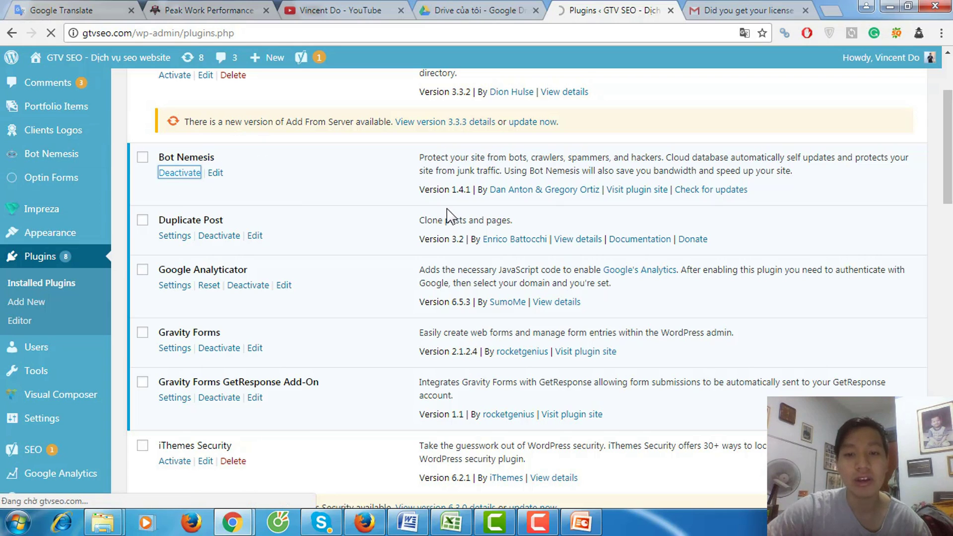